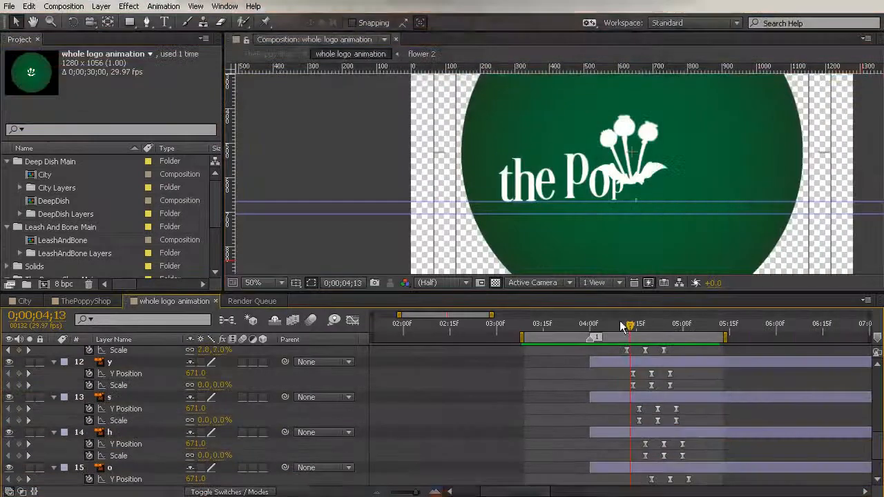
- At 0;00;05;12, lower the y and all the p letters of the title to the lower guide, Y Position 706
left_click_drag(616, 324, 692, 432)
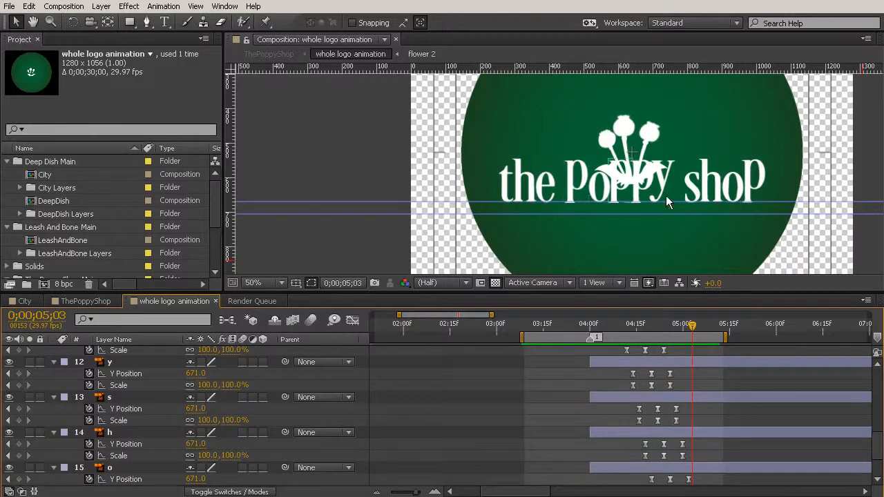
left_click_drag(693, 325, 712, 369)
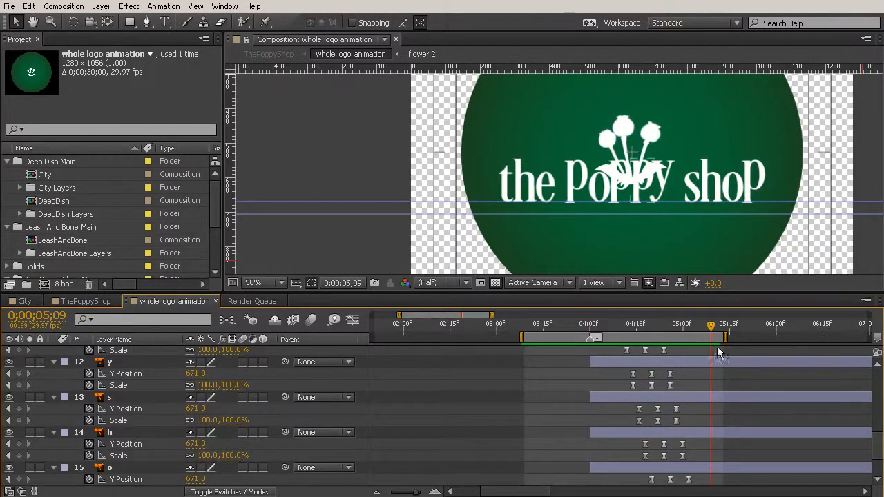
left_click_drag(711, 332, 720, 398)
left_click(756, 163)
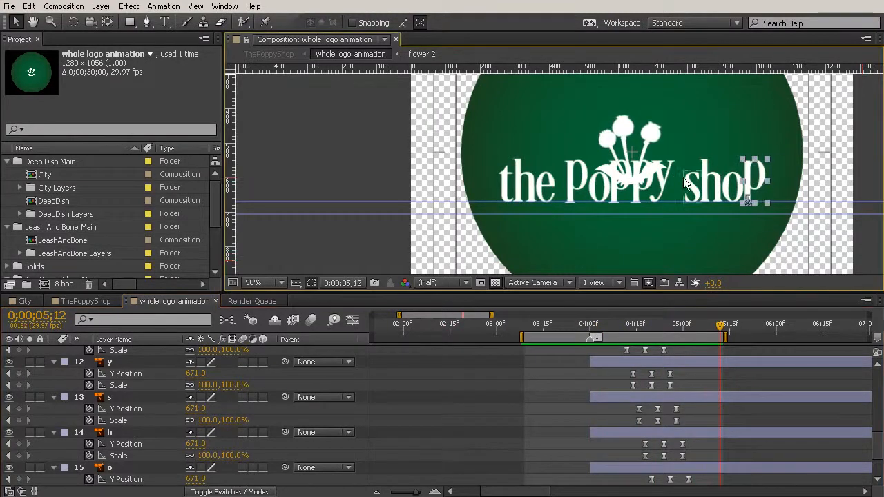
left_click(667, 188, "shift")
left_click(623, 196, "shift")
left_click(577, 190, "shift")
mouse_move(615, 165)
left_mouse_down()
mouse_move(620, 186)
mouse_move(620, 178)
left_mouse_up()
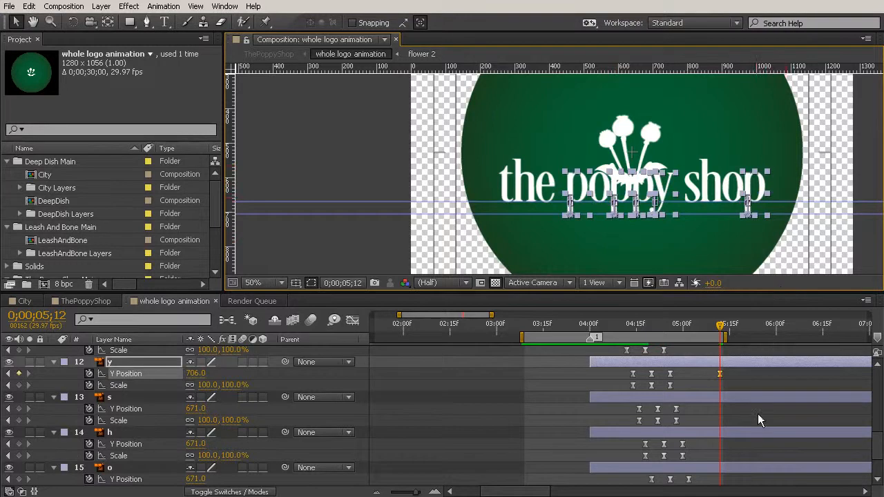
left_click(751, 451)
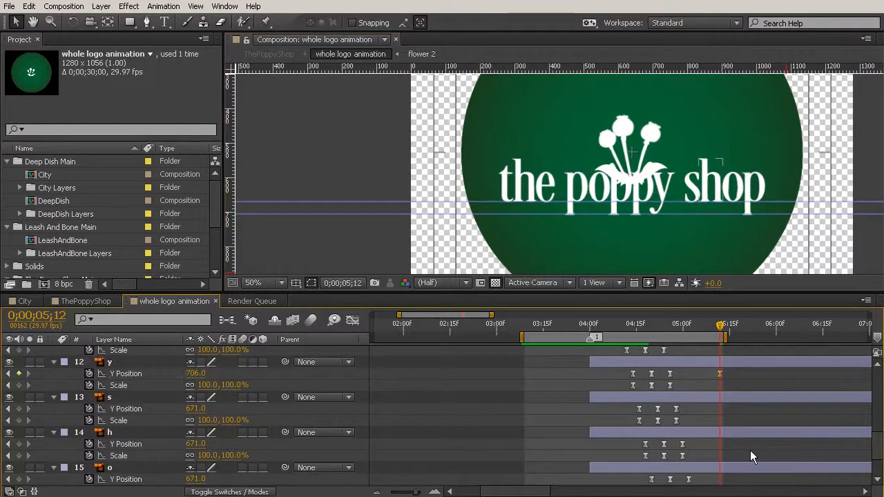
- Replace the last Y Position keyframe of the final p in "shop" with its 706 keyframe, and copy that value onto its first keyframe at 0;00;04;22
scroll(750, 451, "down", 3)
left_click(720, 455)
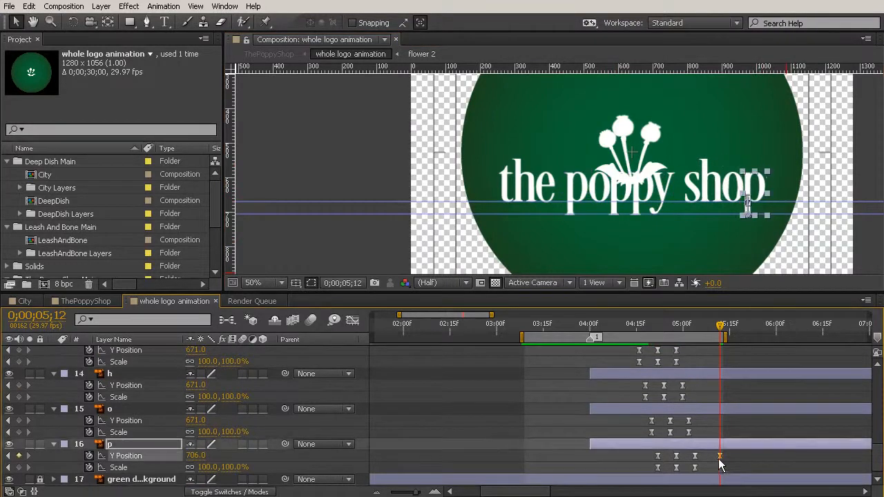
left_click_drag(721, 457, 714, 458)
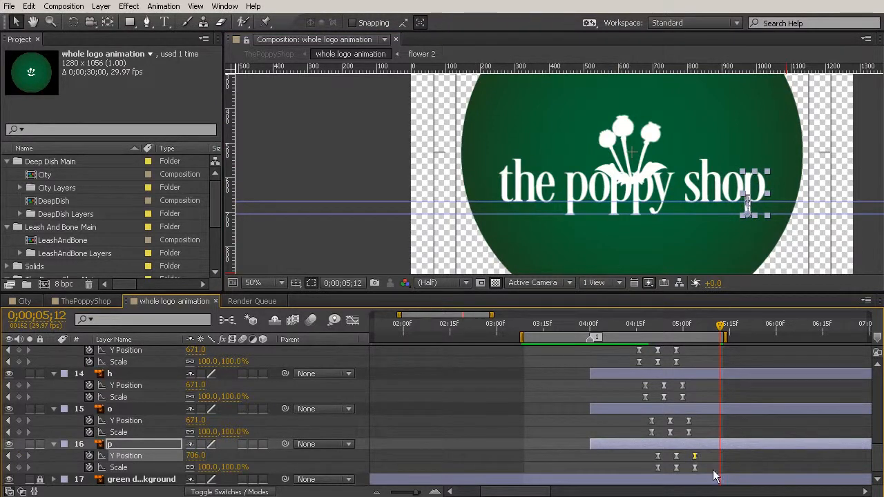
mouse_move(697, 461)
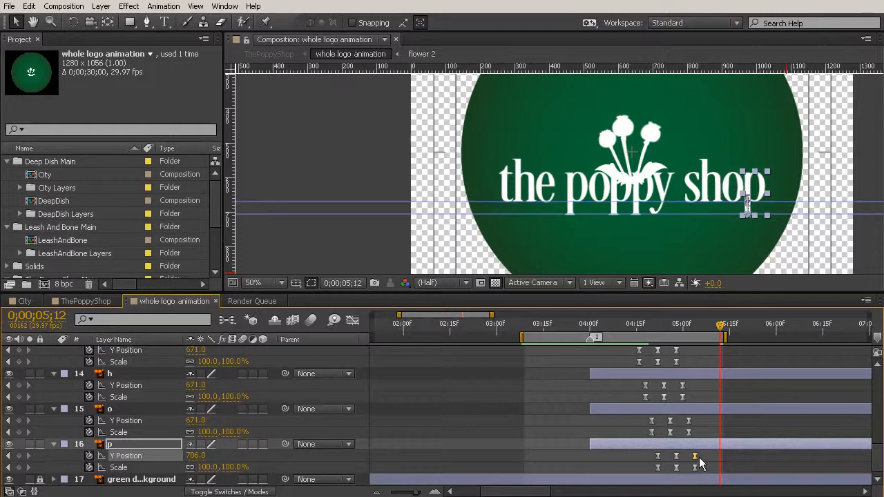
left_click_drag(721, 325, 662, 332)
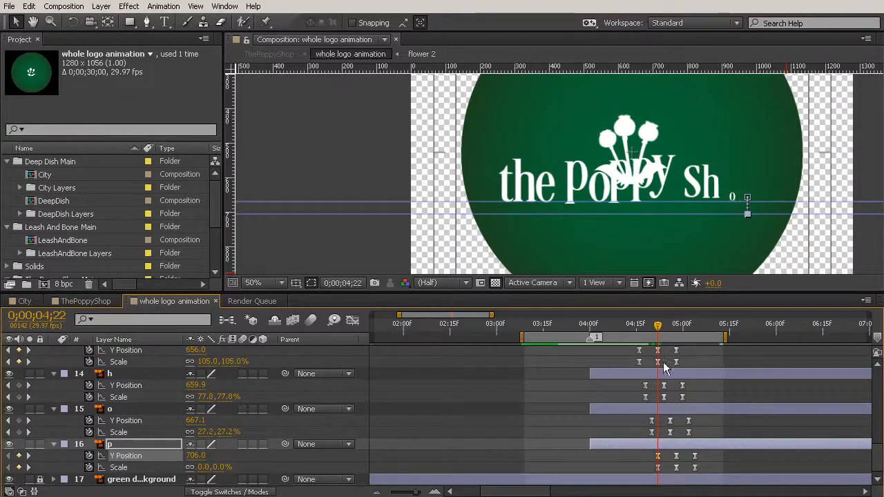
left_click_drag(658, 327, 683, 418)
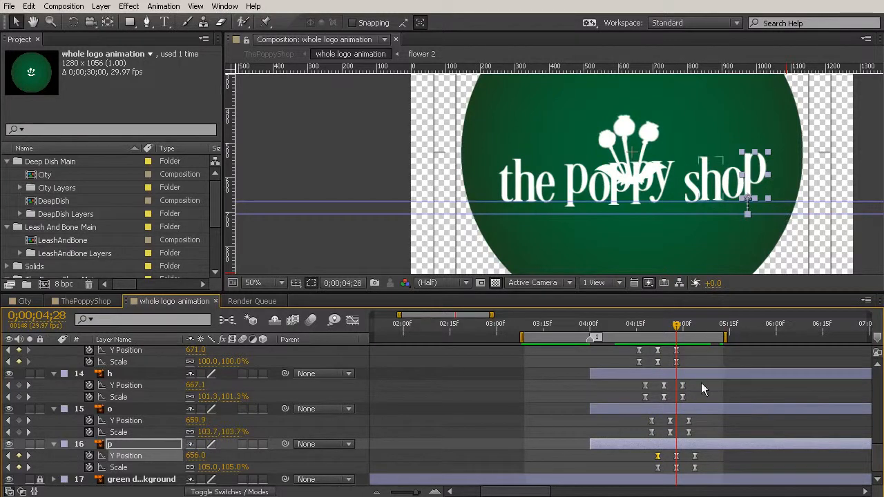
- Move the y layer's 706 Y Position keyframe onto its third keyframe and paste that value onto its first keyframe at 0;00;04;14
scroll(700, 394, "up", 2)
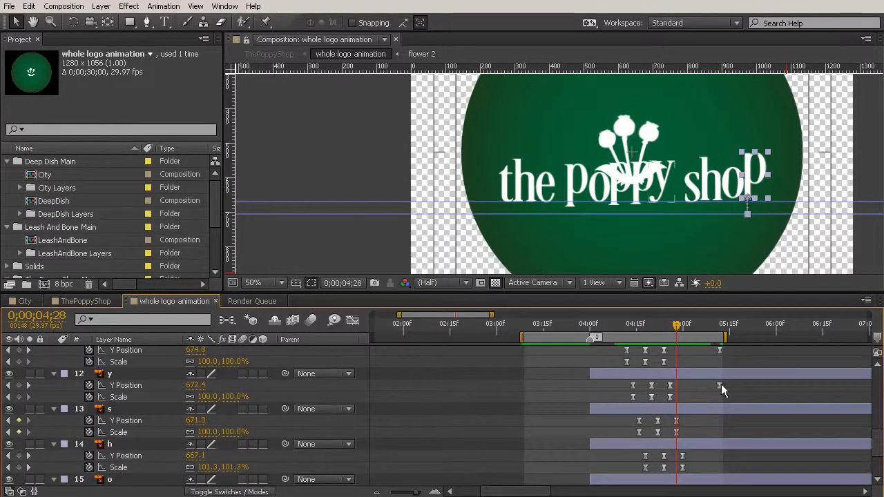
left_click(720, 385)
mouse_move(720, 385)
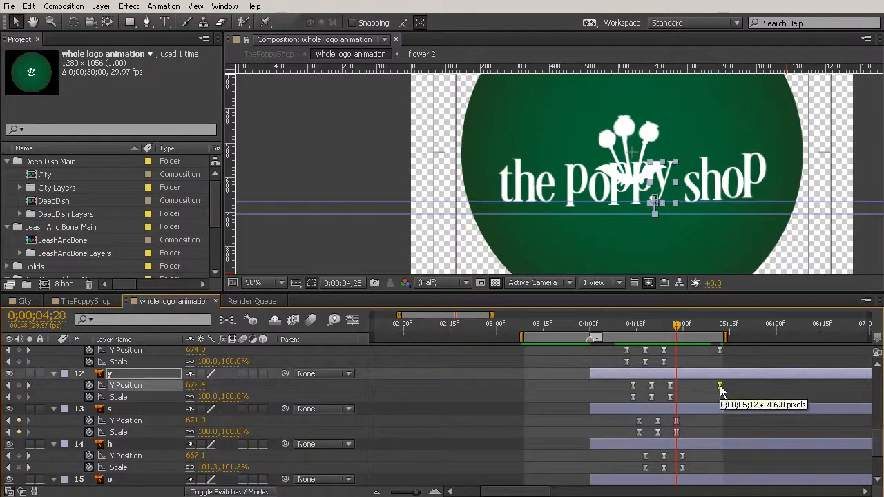
left_click_drag(719, 386, 679, 388)
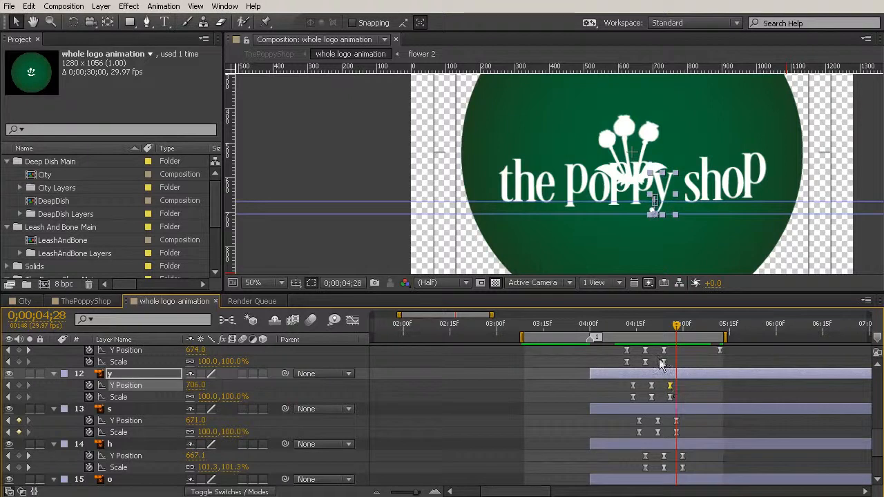
left_click_drag(624, 328, 635, 331)
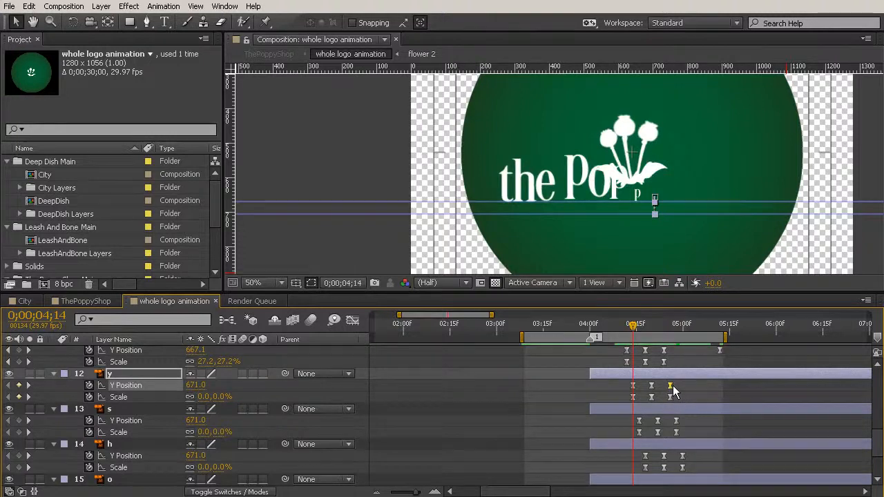
key("ctrl+v")
- Move layer 11 p's 706 Y Position keyframe onto its third keyframe and paste it over the first one at 0;00;04;12
scroll(676, 404, "up", 1)
left_click_drag(719, 385, 663, 386)
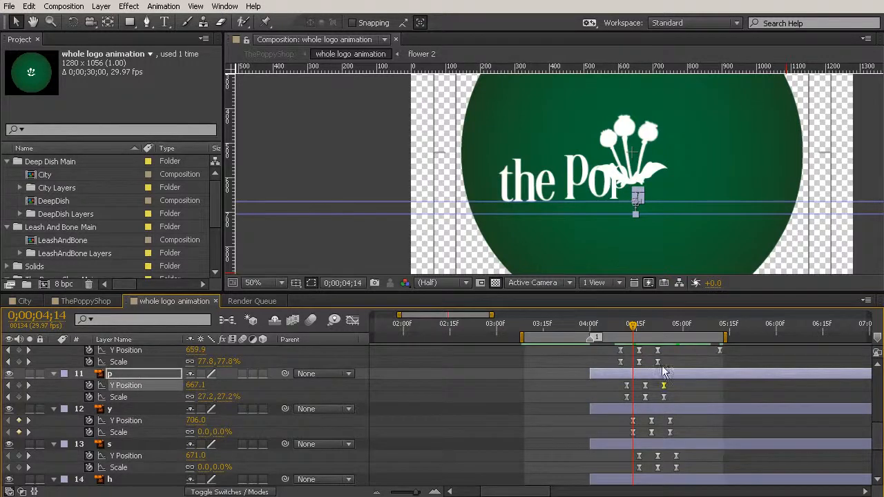
left_click(626, 330)
key("ctrl+v")
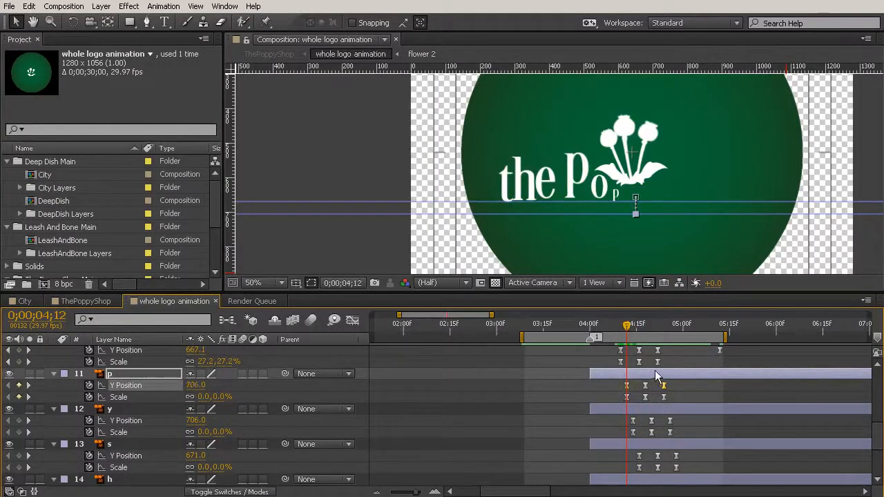
- On layer 10 p, replace the third Y Position keyframe with the 706 keyframe and paste it onto the first at 0;00;04;10
scroll(658, 372, "up", 1)
left_click_drag(720, 386, 658, 386)
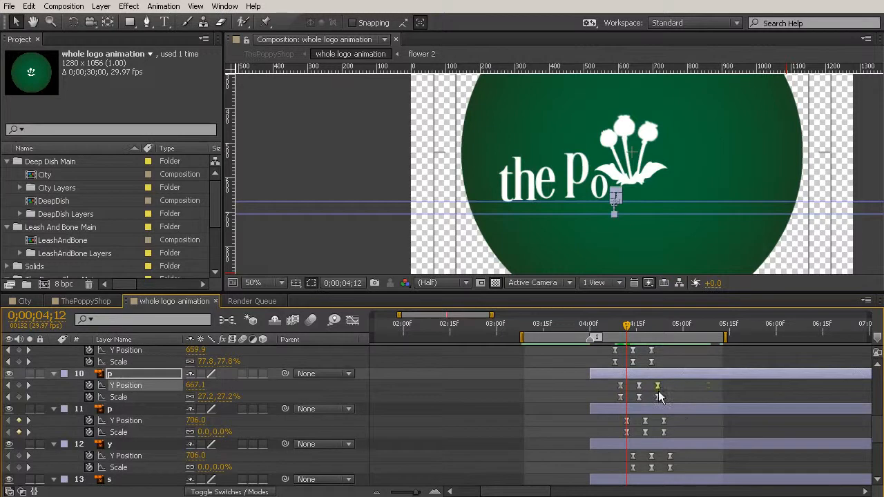
left_click(621, 329)
key("ctrl+v")
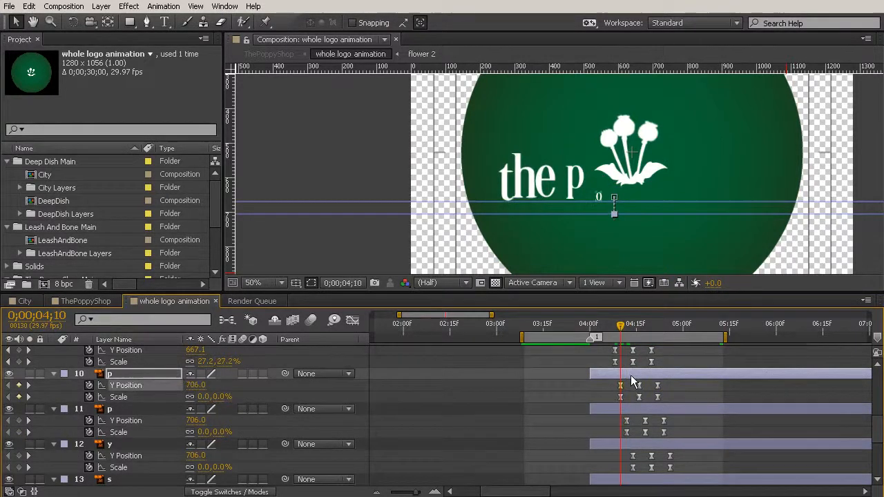
- On layer 8 p, replace the third Y Position keyframe with the 706 keyframe and paste it onto the first at 0;00;04;06
scroll(706, 394, "up", 2)
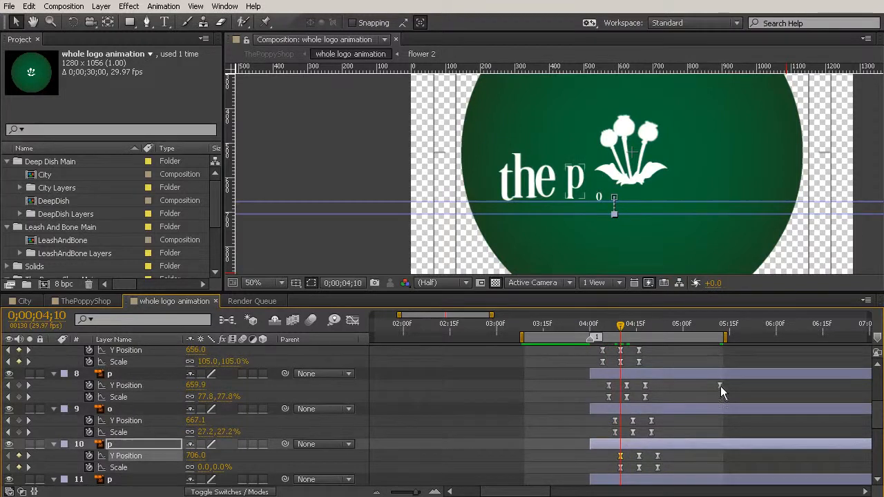
left_click_drag(720, 386, 666, 393)
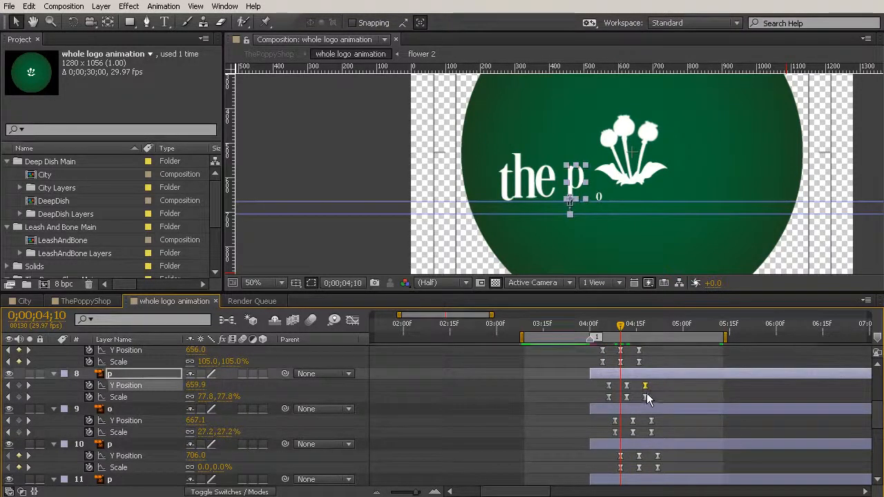
left_click(605, 325)
mouse_move(605, 324)
left_mouse_down()
mouse_move(615, 329)
mouse_move(608, 326)
left_mouse_up()
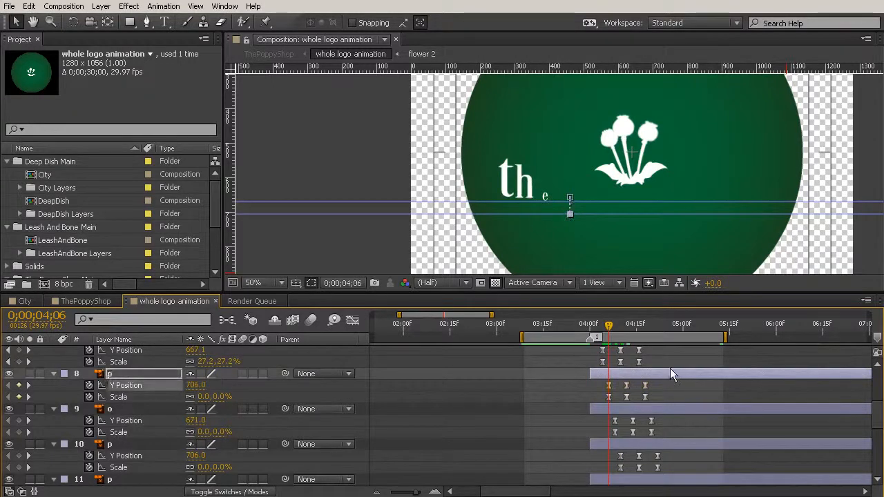
- Unlock the three flower layers and the Leaves layer and pre-compose them together as "flower mark", moving all attributes into the new composition
scroll(669, 367, "up", 5)
left_click_drag(579, 329, 707, 402)
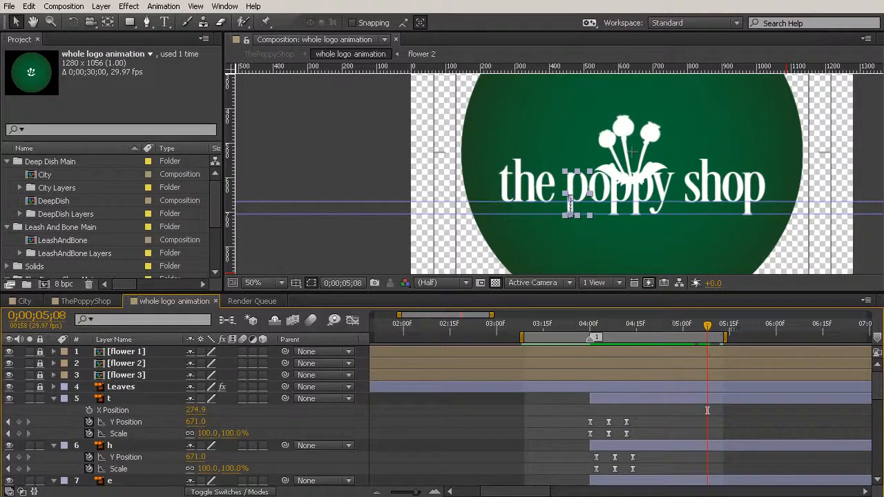
left_click_drag(705, 327, 628, 367)
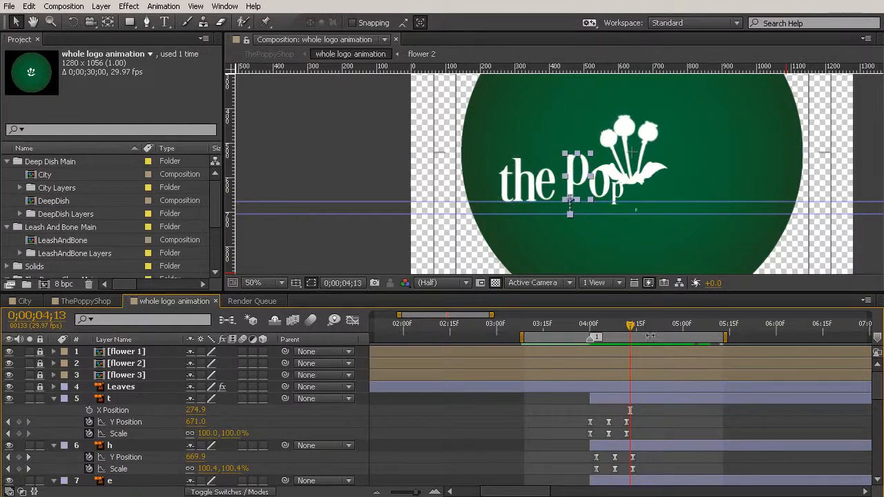
left_click_drag(632, 327, 715, 375)
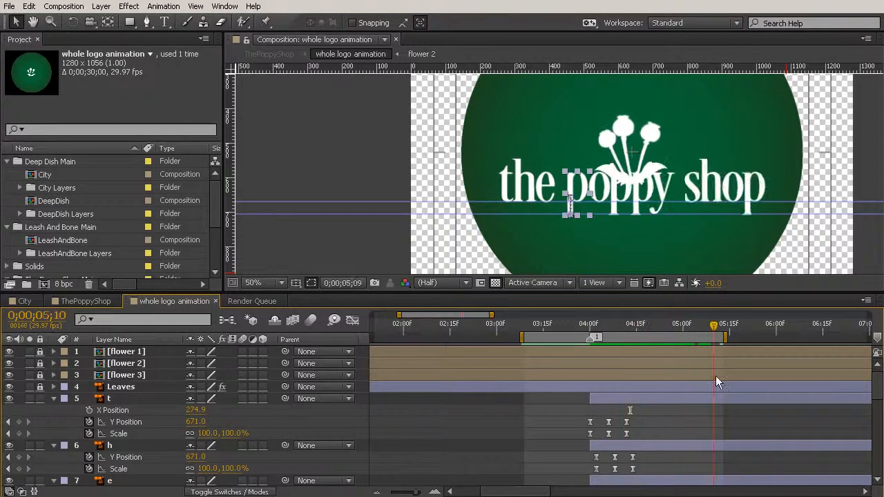
left_click_drag(724, 143, 694, 186)
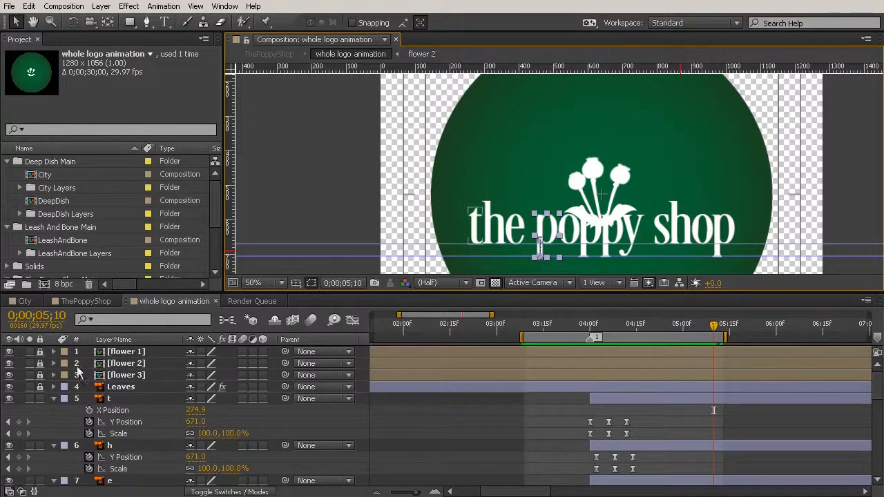
left_click_drag(43, 352, 41, 388)
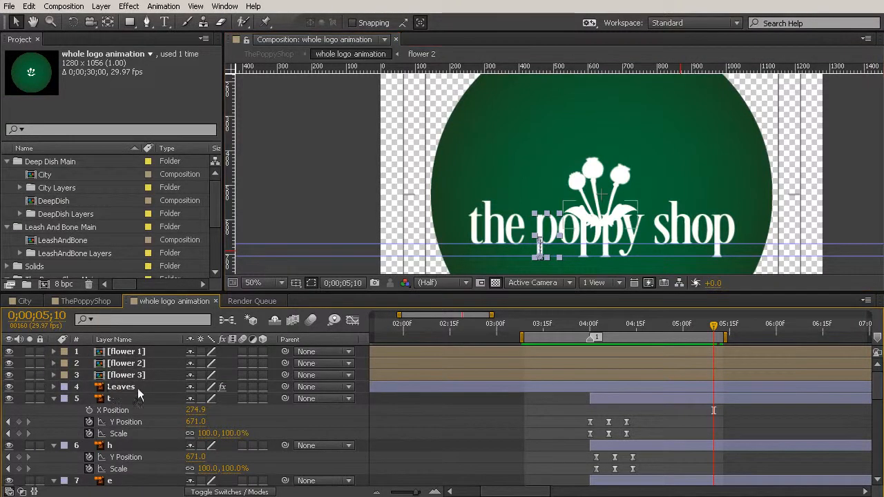
left_click(123, 387)
left_click(131, 352, "shift")
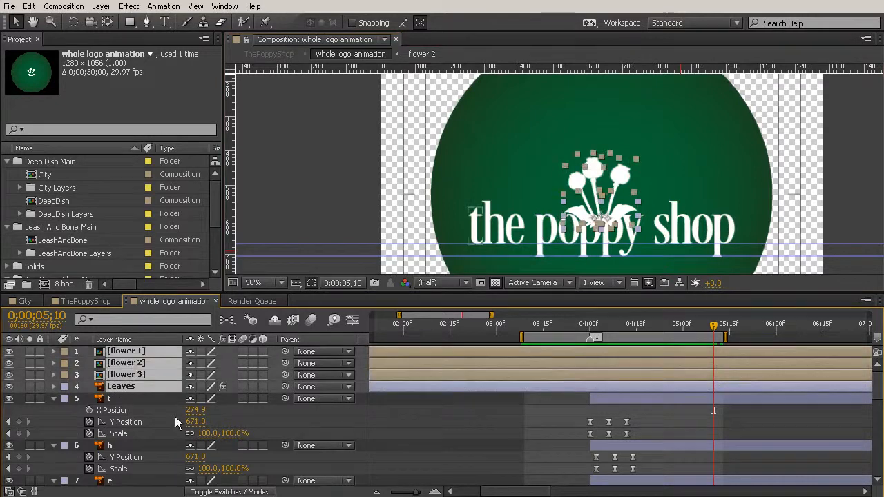
key("ctrl+shift+c")
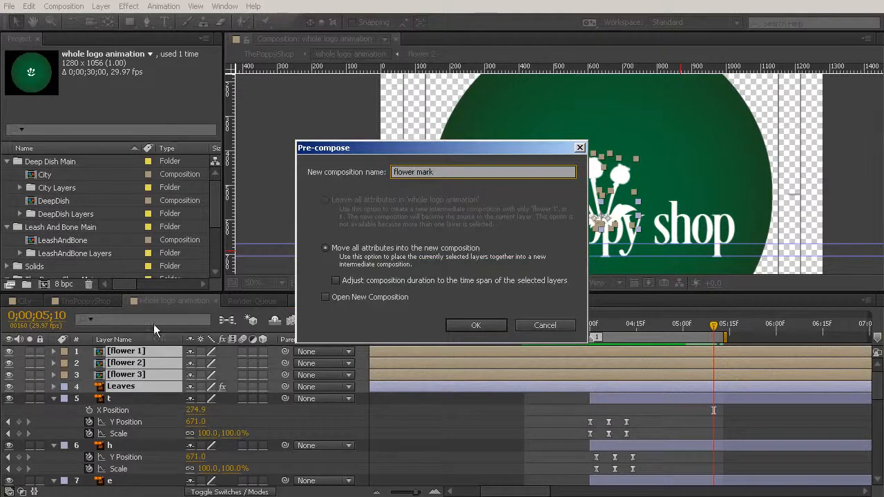
left_click(480, 326)
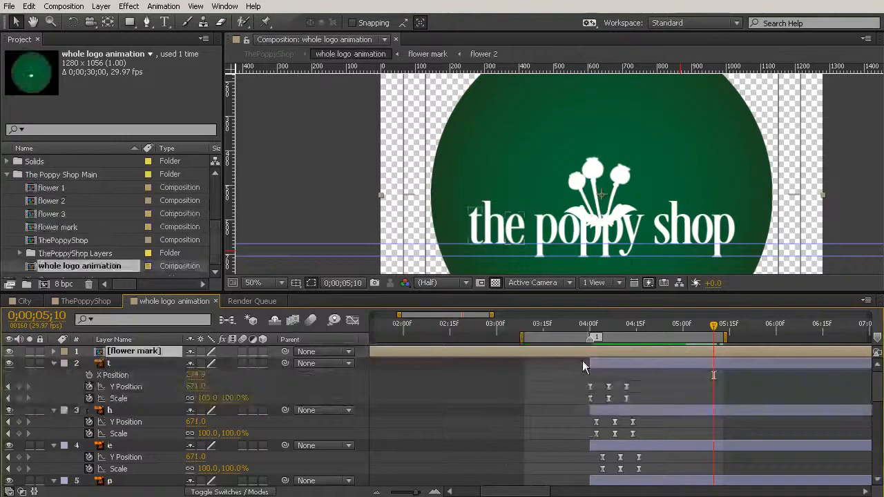
- Set a starting Position keyframe on the flower mark layer at 0;00;04;13
left_click_drag(715, 330, 630, 332)
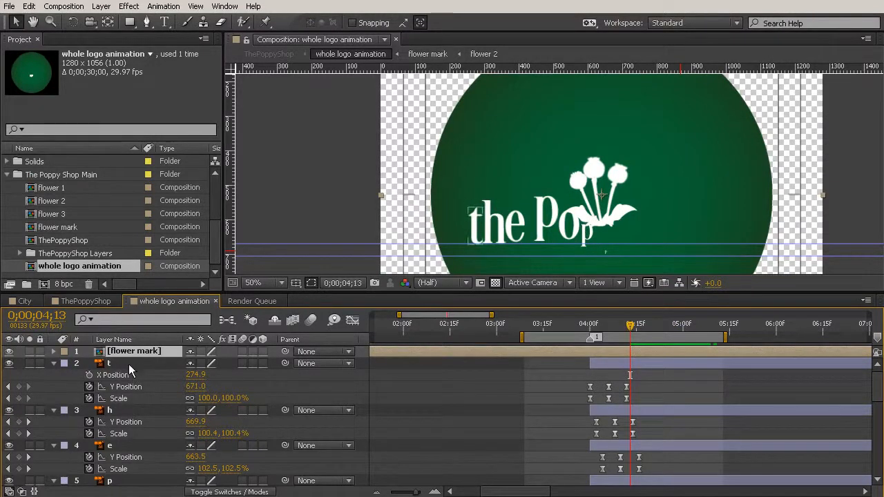
key("p")
left_click(88, 363)
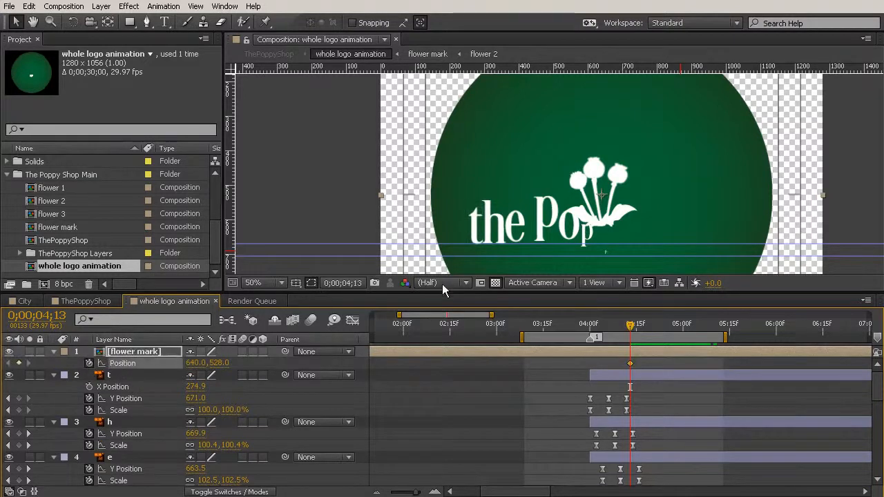
- At 0;00;04;26, raise the flower mark layer above the title text to Position 640, 432
left_click_drag(448, 291, 447, 346)
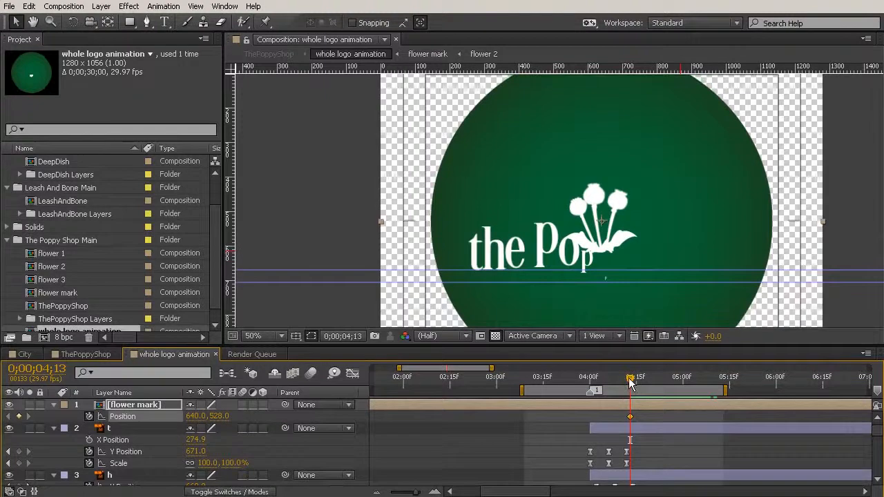
left_click_drag(630, 382, 670, 397)
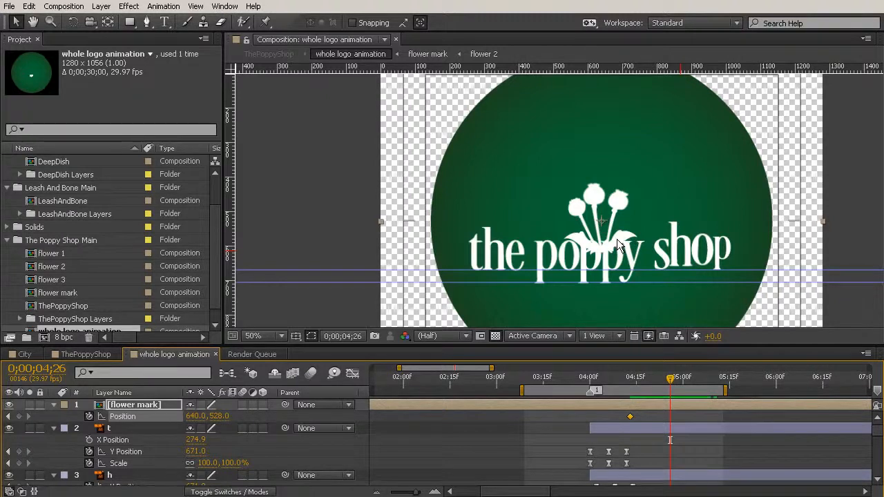
left_click_drag(617, 239, 617, 213)
scroll(643, 212, "down", 2)
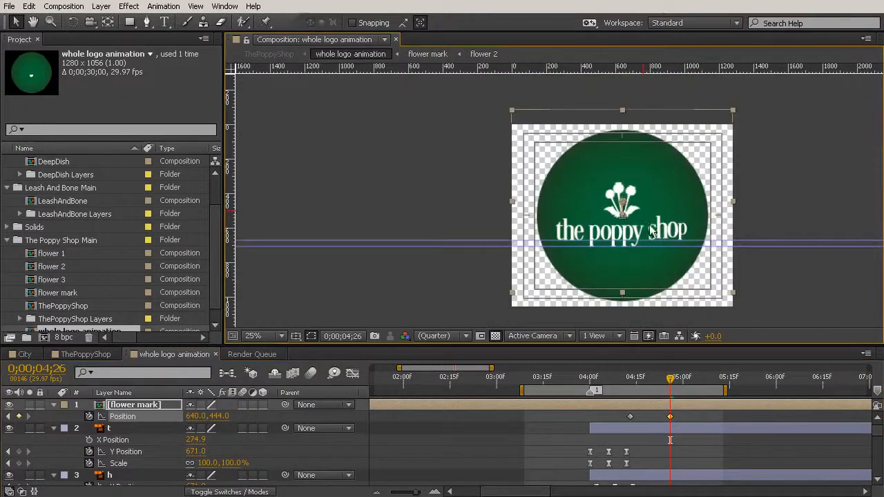
left_click_drag(634, 210, 633, 207)
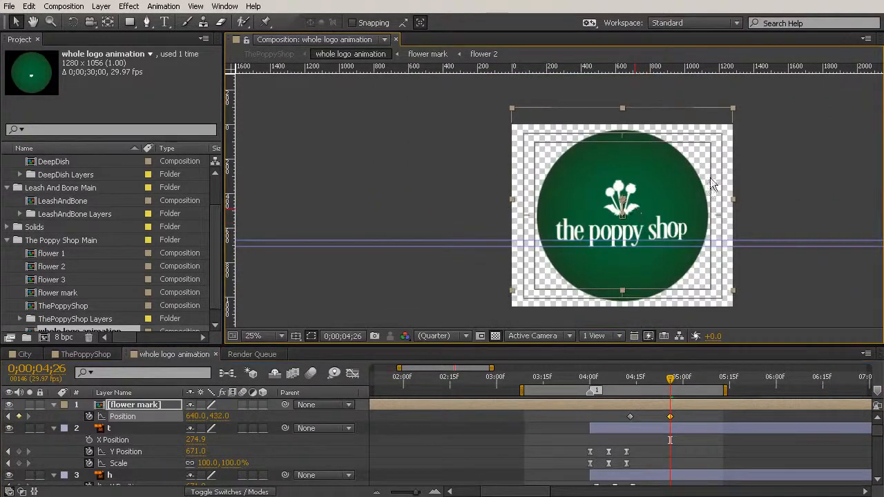
- Fine-tune the flower mark's Position at 0;00;04;26 to 640, 436, slightly closer to the title text
scroll(608, 224, "up", 1)
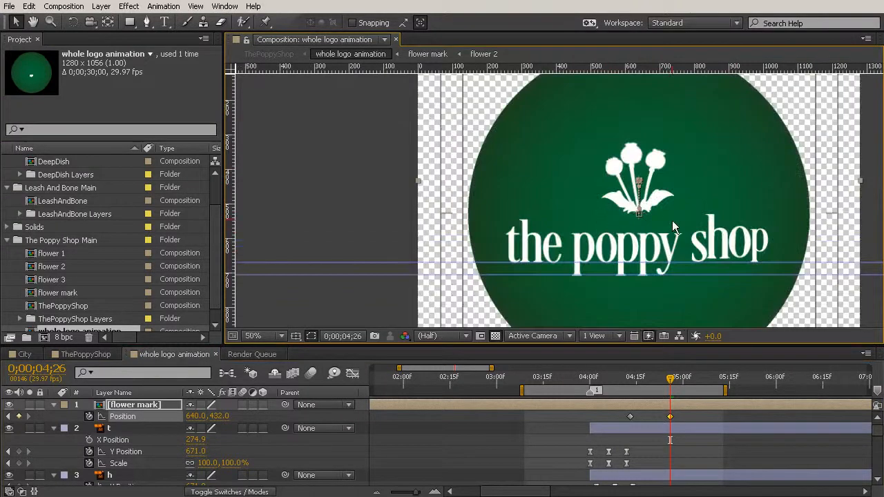
left_click_drag(658, 202, 658, 204)
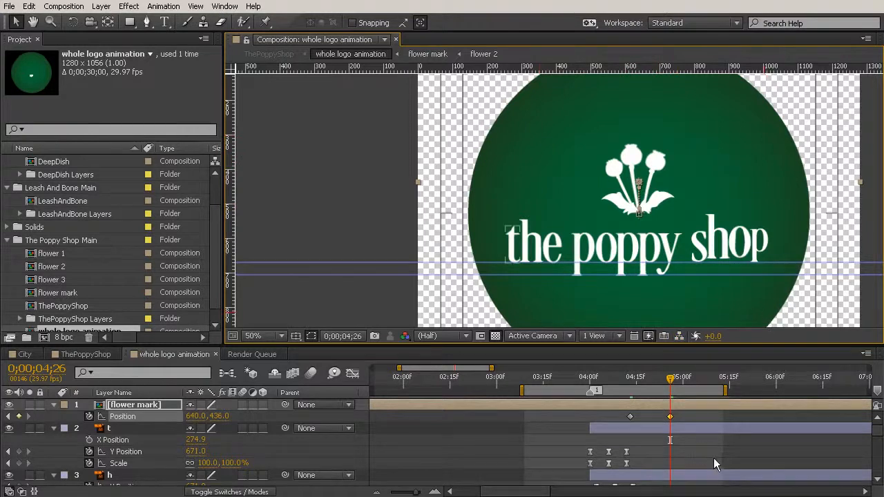
- At 0;00;04;20, raise the flower mark well above its final height to Position 640, 272.5 as an overshoot keyframe
left_click_drag(632, 379, 651, 442)
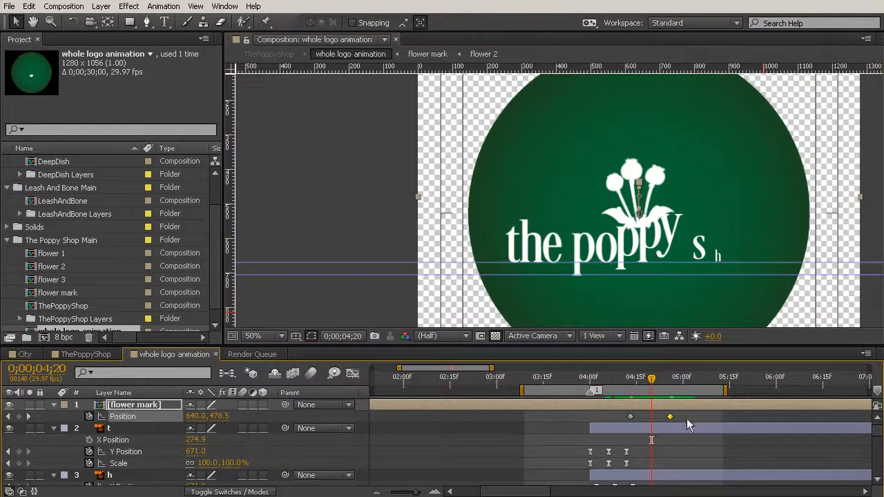
left_click_drag(658, 218, 657, 145)
left_click(626, 382)
left_click_drag(626, 385, 630, 413)
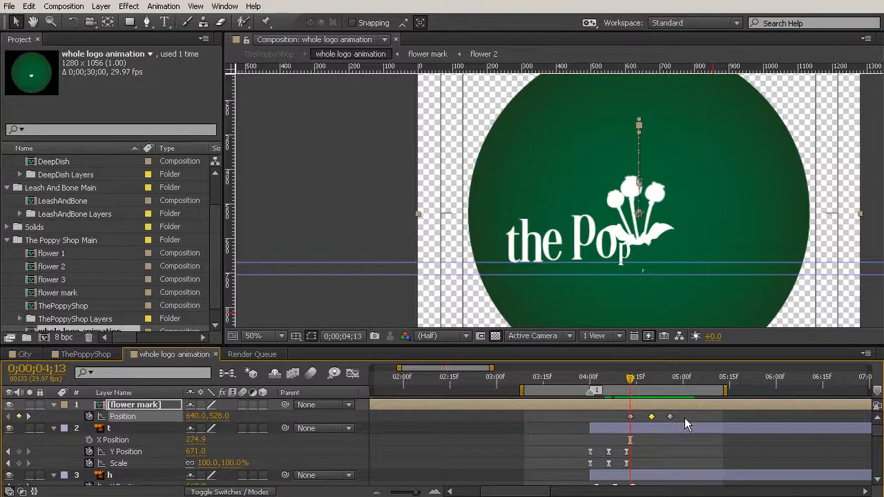
- Apply Easy Ease to all three Position keyframes of the flower mark layer
left_click_drag(685, 418, 565, 421)
left_click(170, 7)
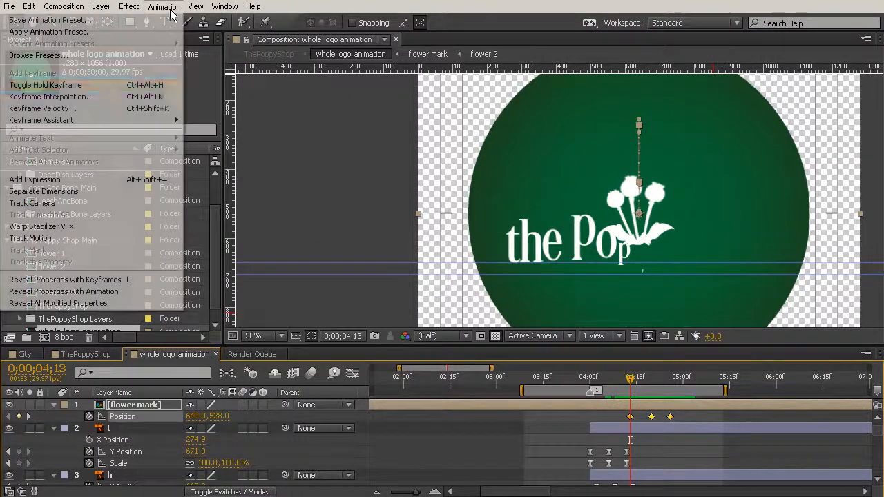
mouse_move(155, 121)
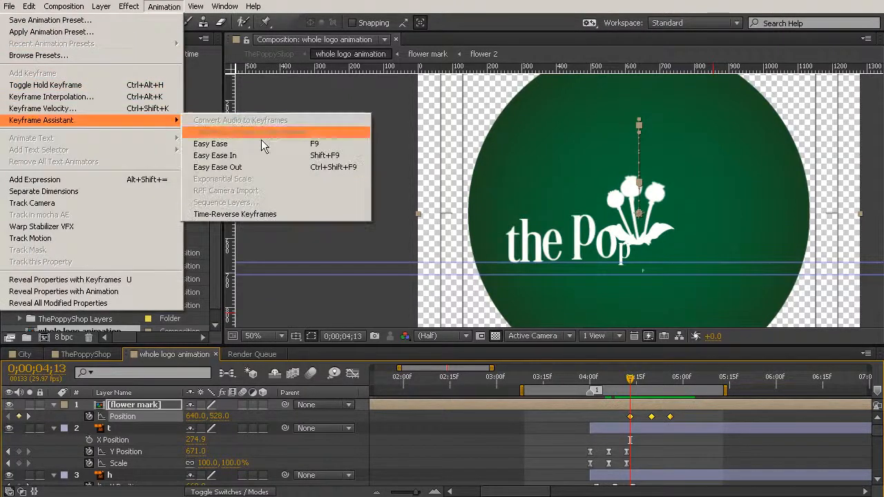
left_click(261, 145)
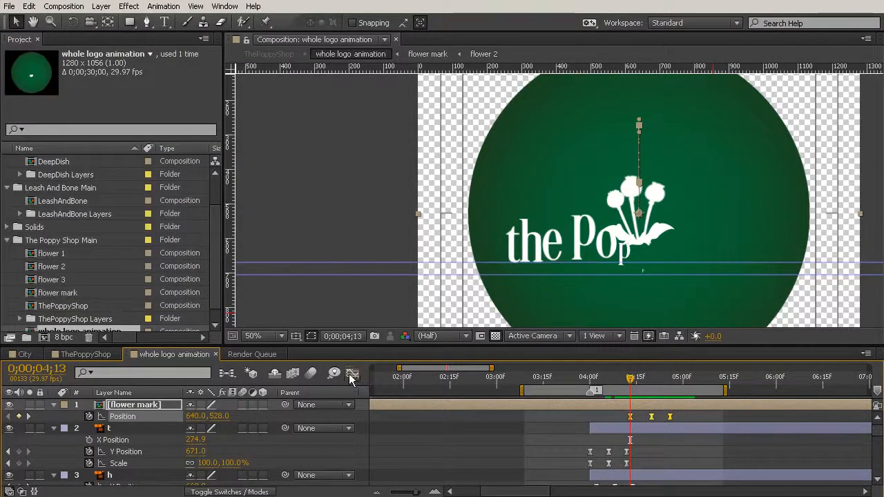
- Show the flower mark's Position in an enlarged Graph Editor and separate it into X and Y dimensions
left_click(352, 374)
left_click_drag(671, 347, 670, 264)
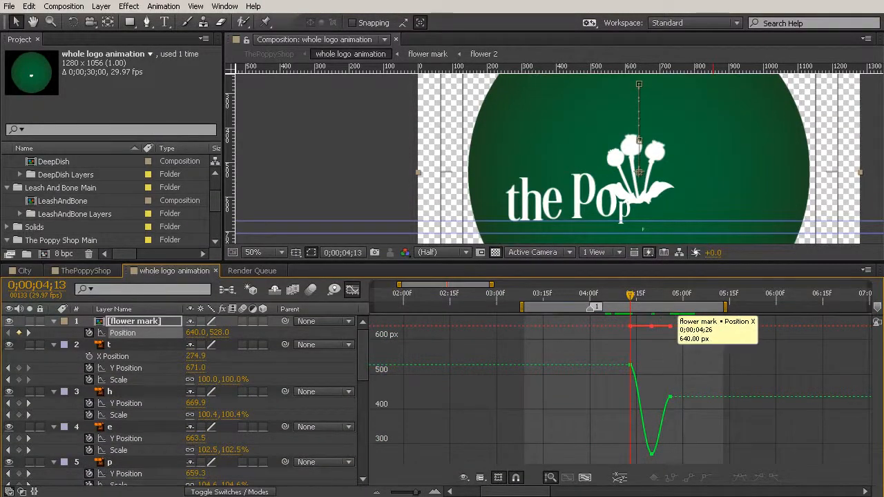
mouse_move(672, 404)
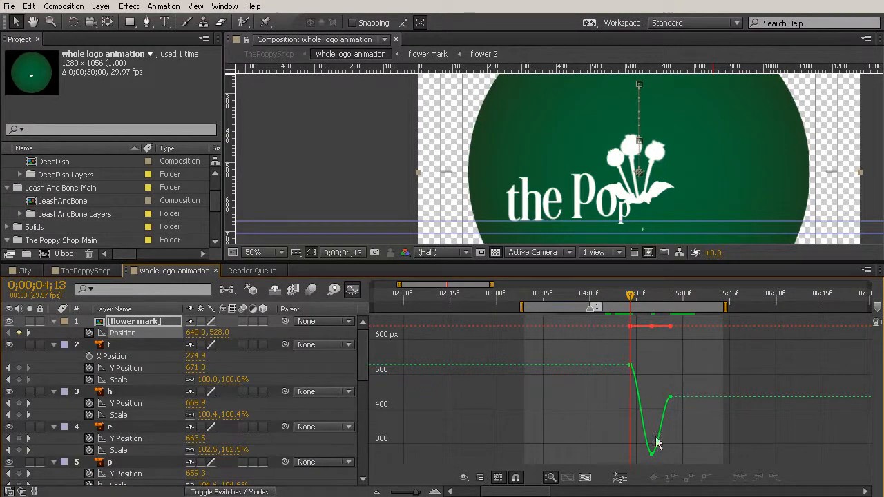
left_click(617, 479)
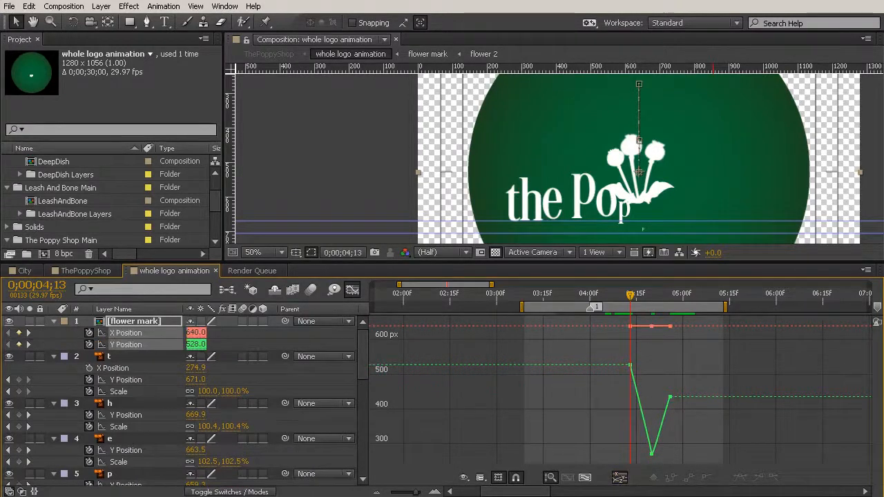
- Smooth the flower mark's Y Position curve around the 0;00;04;20 keyframe and switch to the speed graph
left_click(652, 455)
left_click_drag(653, 455, 662, 453)
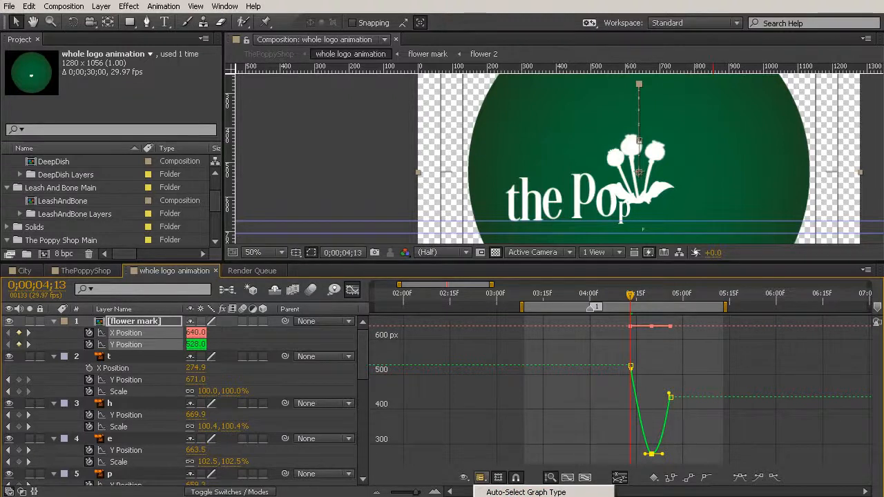
left_click(527, 496)
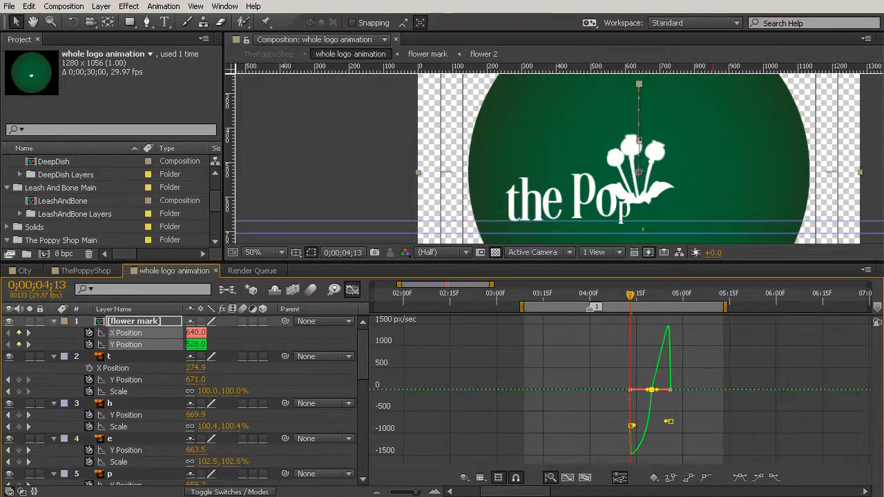
- Run a RAM preview of the flower mark's eased overshoot together with the title letters
left_click_drag(636, 302, 614, 349)
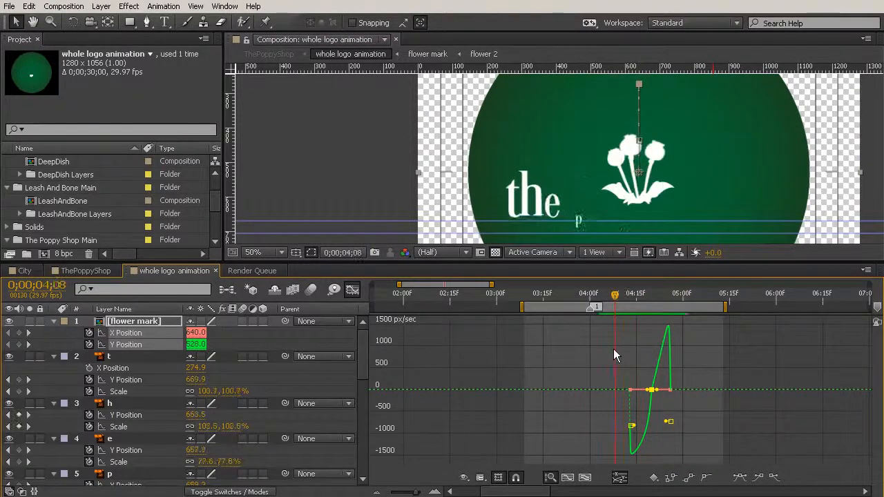
key("KP_0")
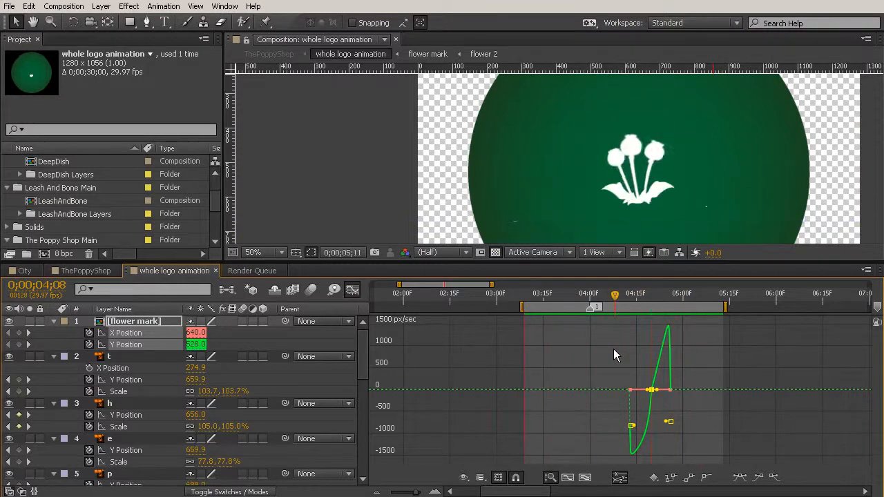
key("space")
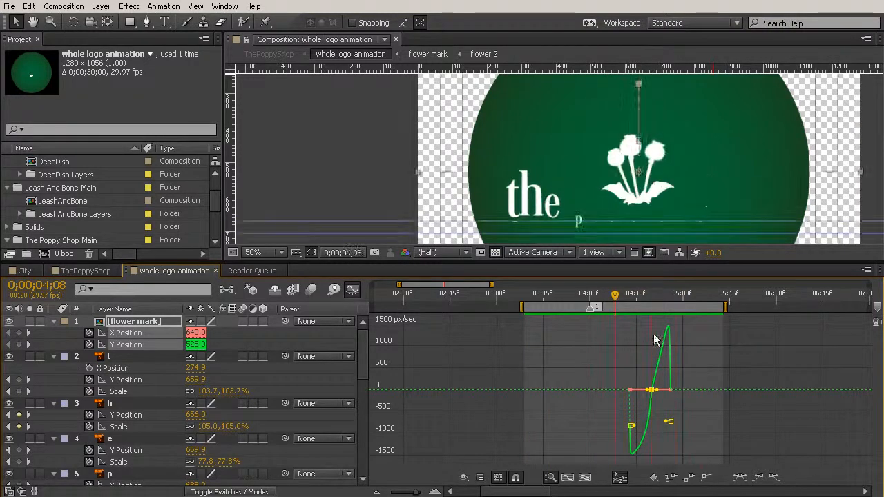
- Reshape the Y Position speed curve with longer handles on both sides of the 0;00;04;20 keyframe so the flower mark lingers at its peak
left_click_drag(618, 295, 649, 304)
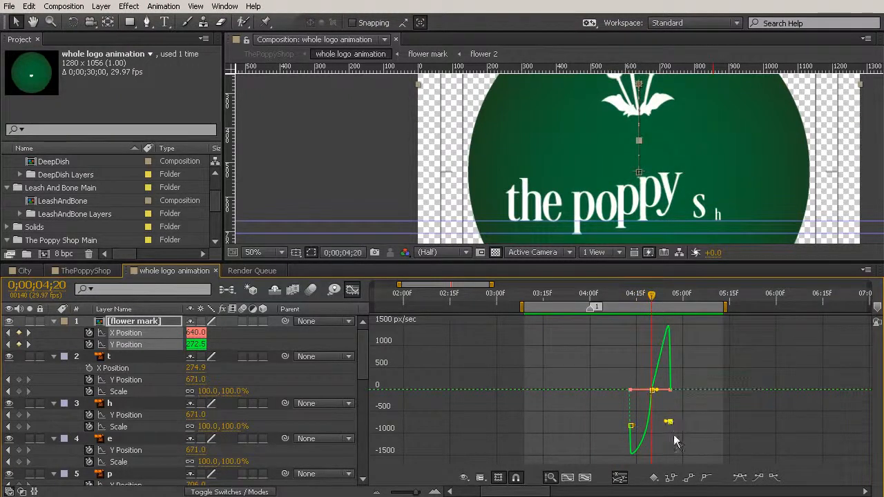
left_click_drag(669, 422, 639, 435)
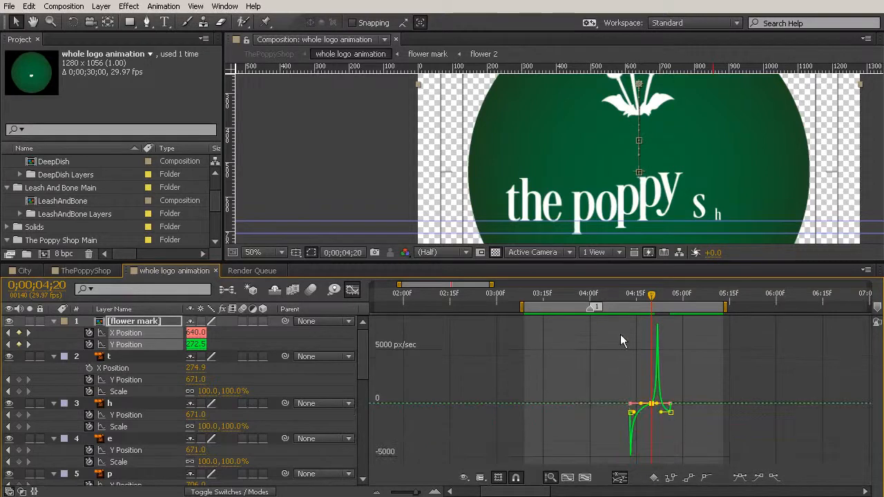
left_click_drag(628, 300, 650, 327)
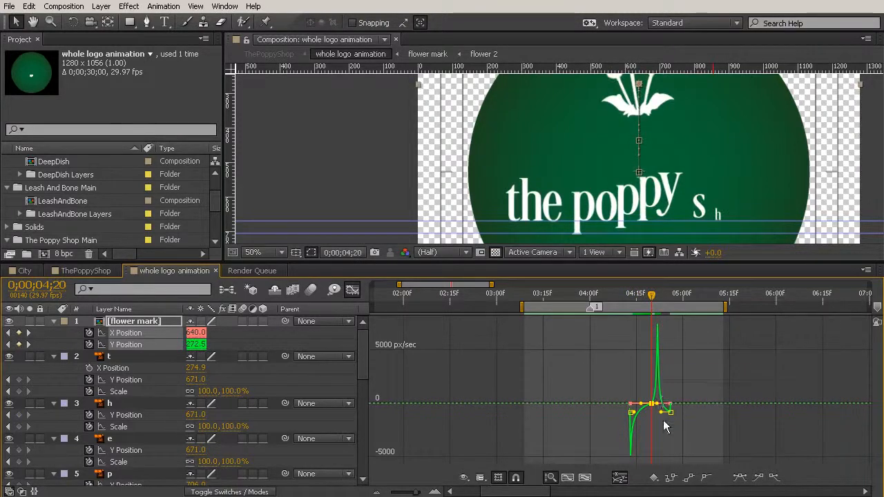
left_click_drag(663, 418, 687, 367)
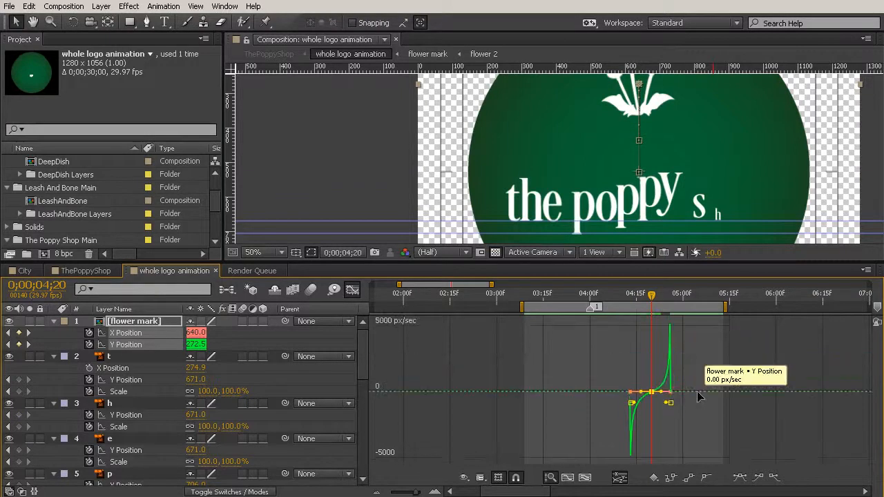
- Resize the timeline to show more of the composition and preview the flower mark's reshaped motion
left_click_drag(695, 263, 691, 197)
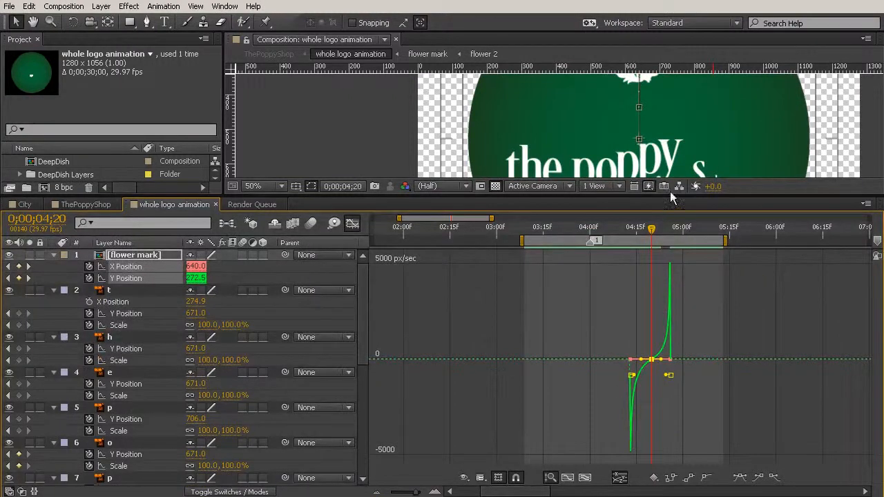
left_click_drag(677, 198, 677, 310)
left_click(627, 342)
left_click_drag(627, 342, 651, 392)
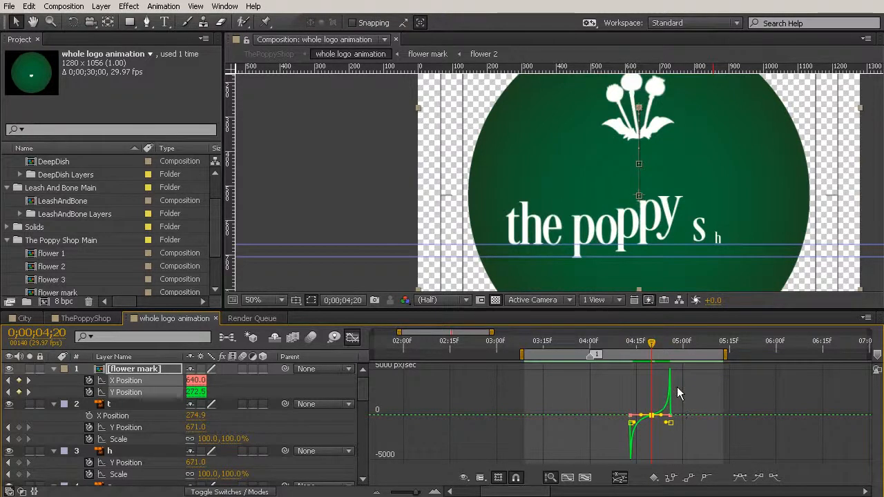
key("KP_0")
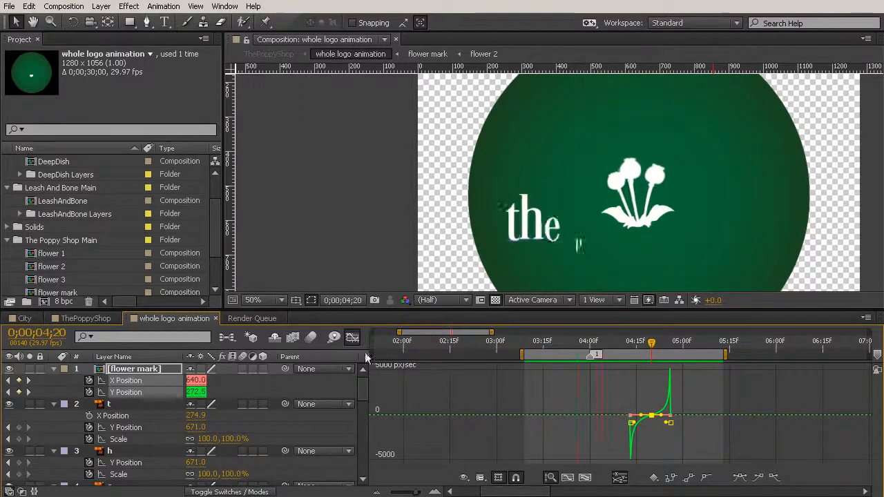
- Leave the Graph Editor and stretch all the flower mark's X and Y Position keyframes proportionally so the last lands at about 0;00;05;02
left_click(352, 337)
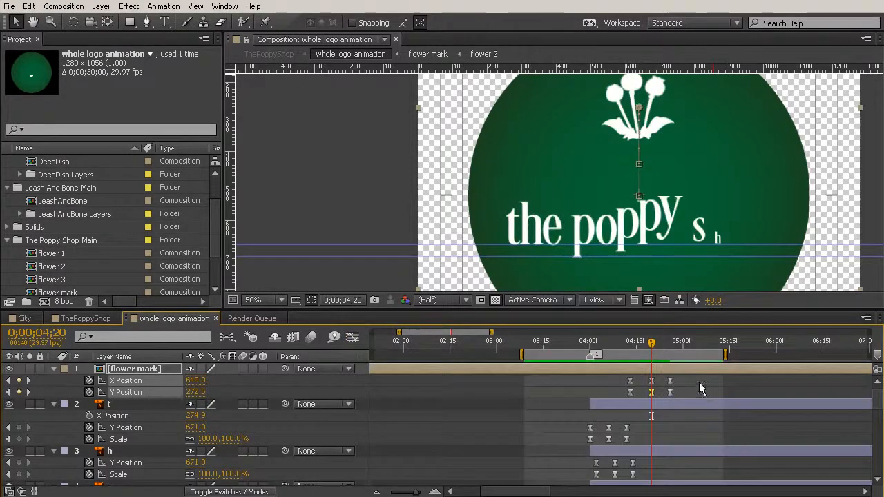
left_click_drag(696, 380, 616, 389)
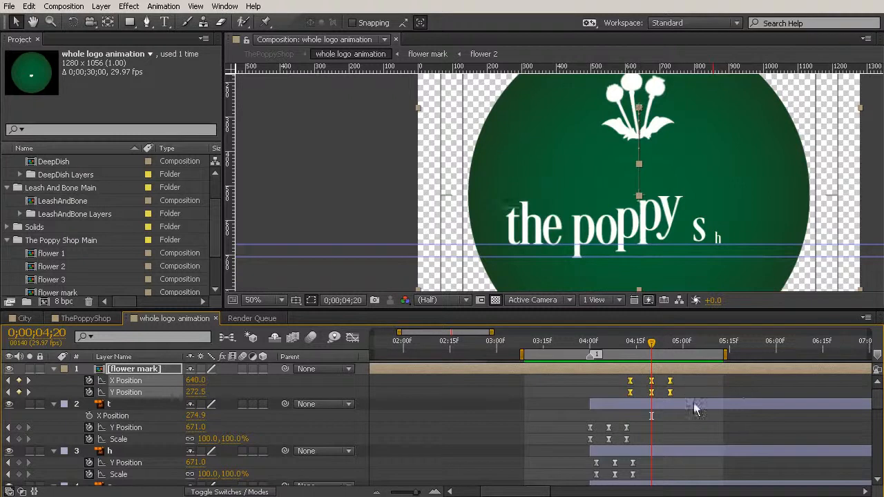
left_click(669, 375)
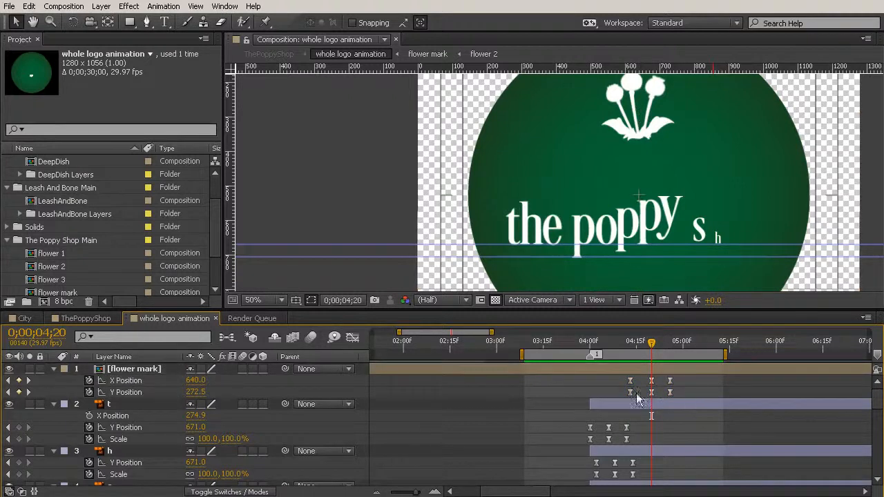
left_click_drag(697, 380, 619, 399)
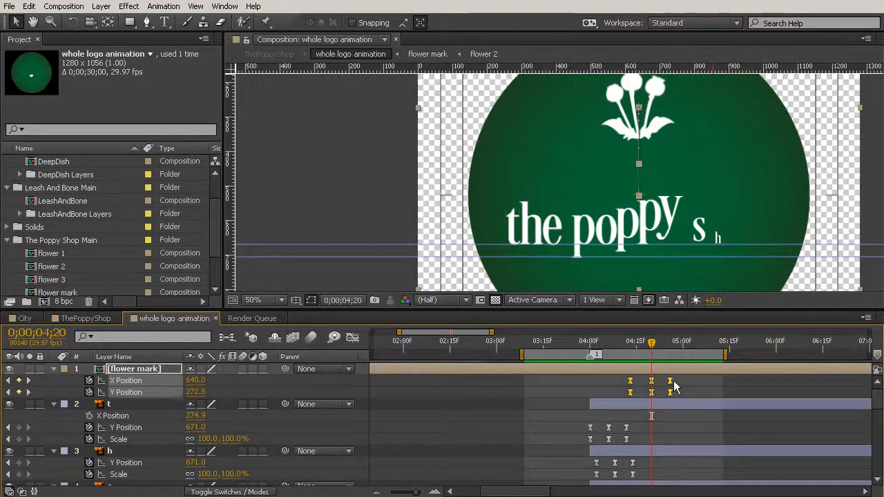
left_click_drag(670, 381, 691, 392)
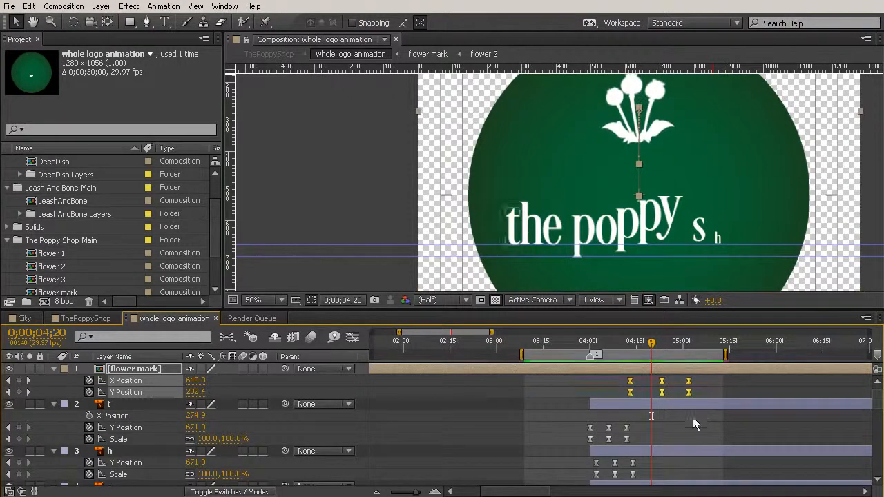
- Start the work area at 0;00;04;08 and preview the slower flower mark motion
left_click_drag(625, 343, 615, 376)
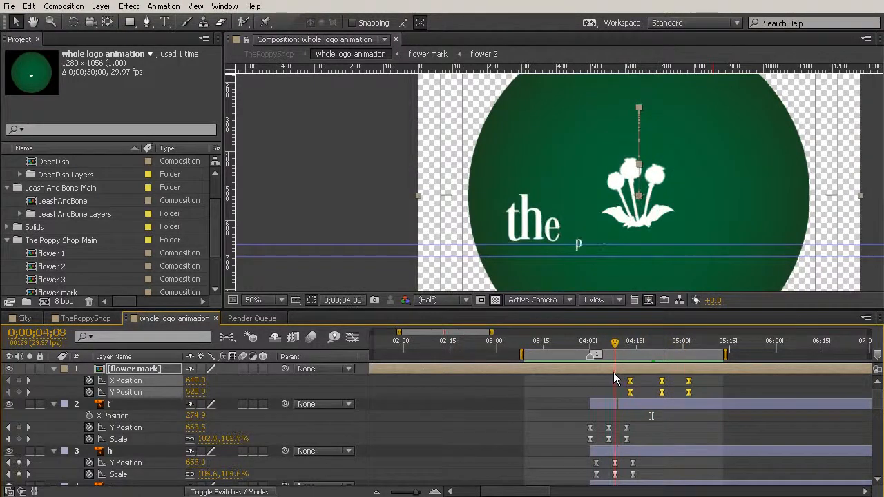
key("b")
key("KP_0")
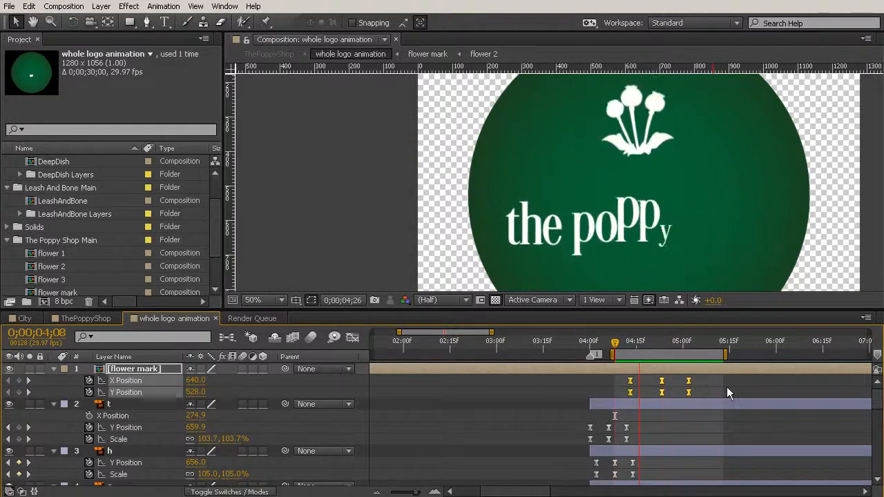
key("space")
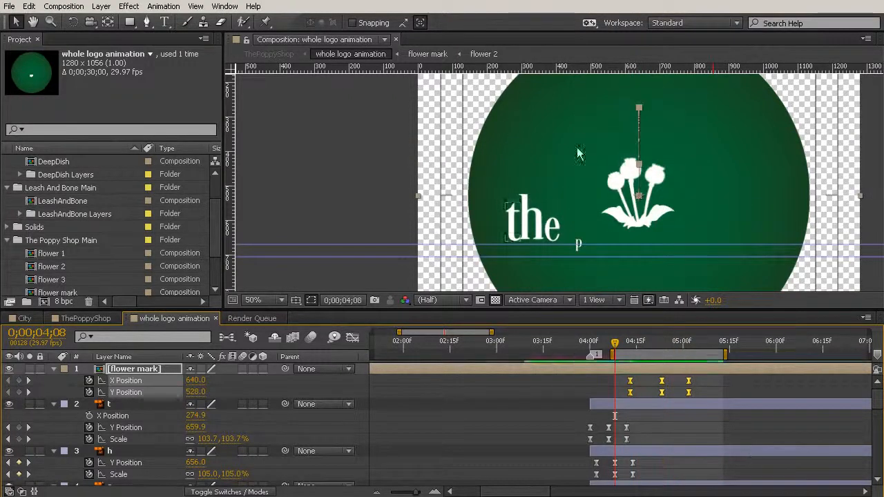